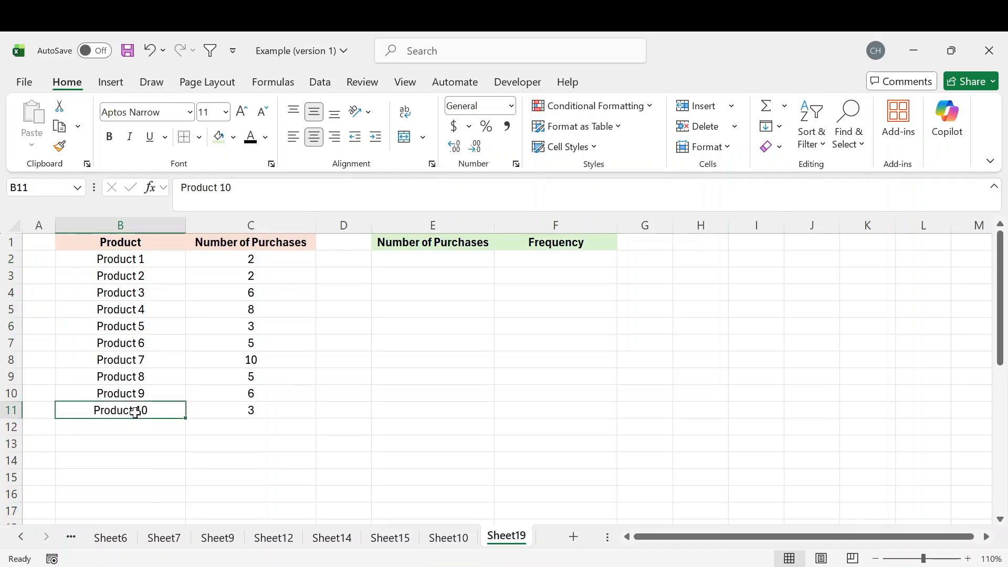
Examine the number of purchases listed for each product, especially the rows of Product 1 and Product 2
{"action": "left_click", "coordinate": [249, 225]}
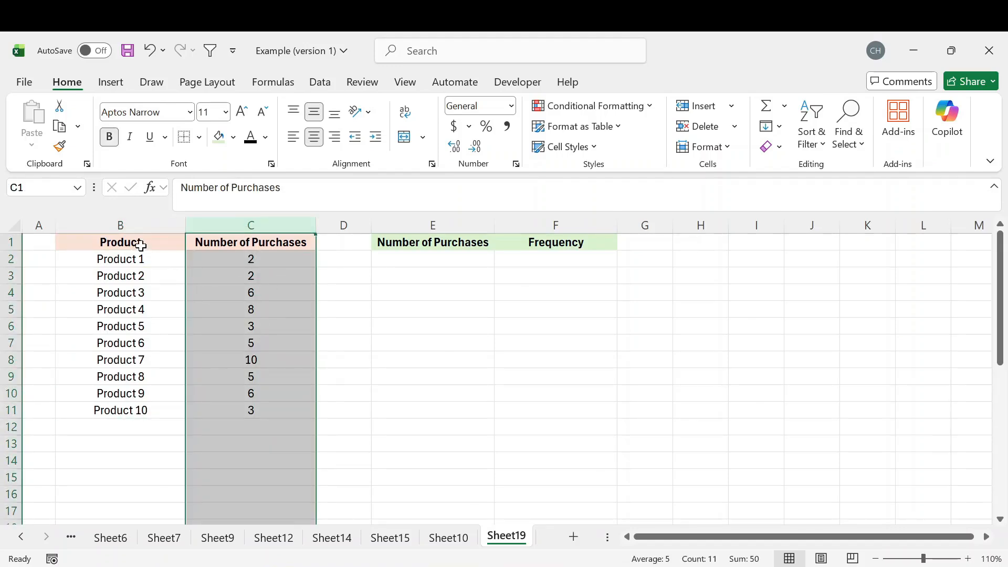
{"action": "left_click", "coordinate": [161, 256]}
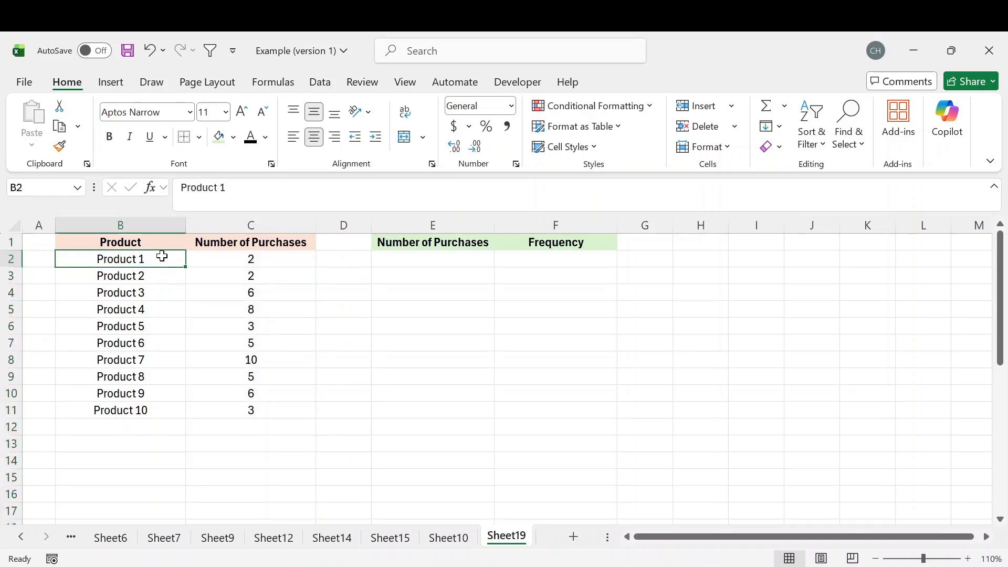
{"action": "left_click", "coordinate": [246, 255]}
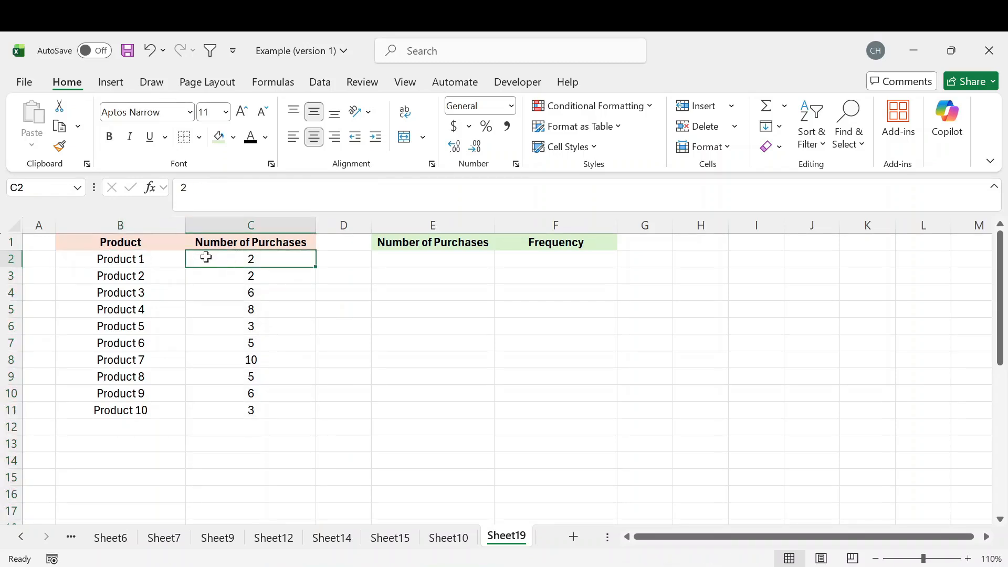
{"action": "left_click", "coordinate": [156, 279]}
{"action": "left_click", "coordinate": [233, 275]}
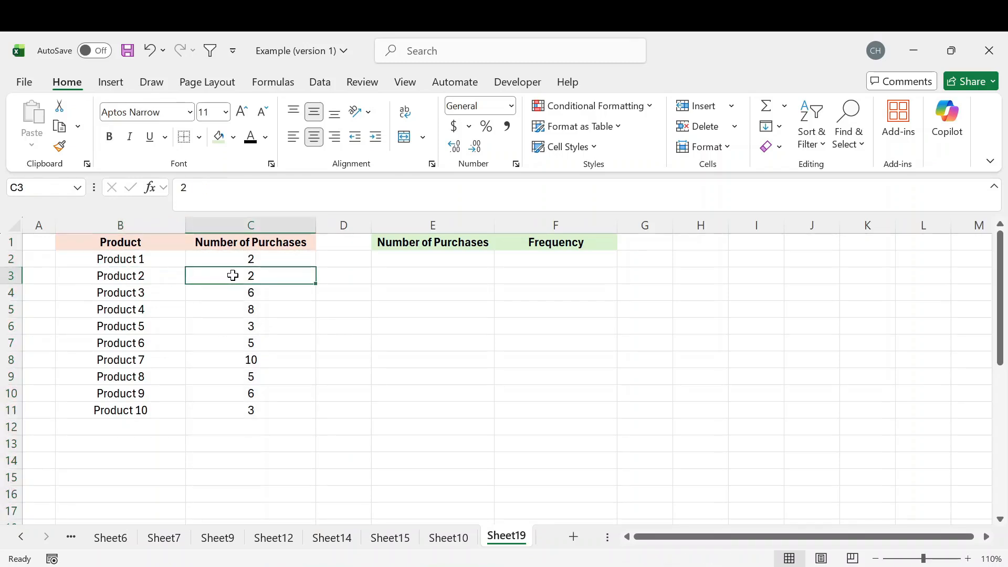
{"action": "left_click_drag", "start_coordinate": [164, 293], "coordinate": [230, 421]}
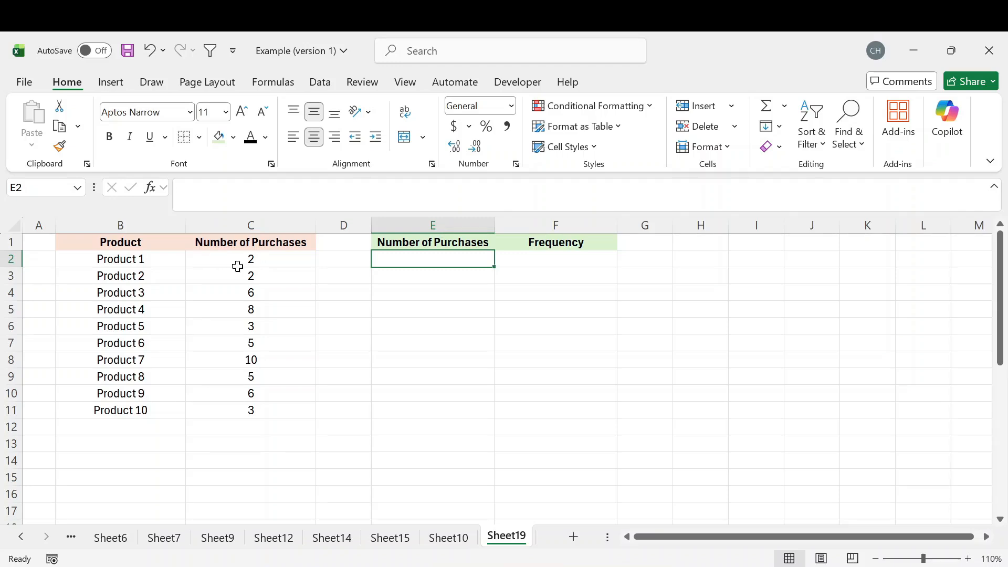
{"action": "left_click", "coordinate": [139, 259]}
{"action": "left_click", "coordinate": [193, 259], "text": "shift"}
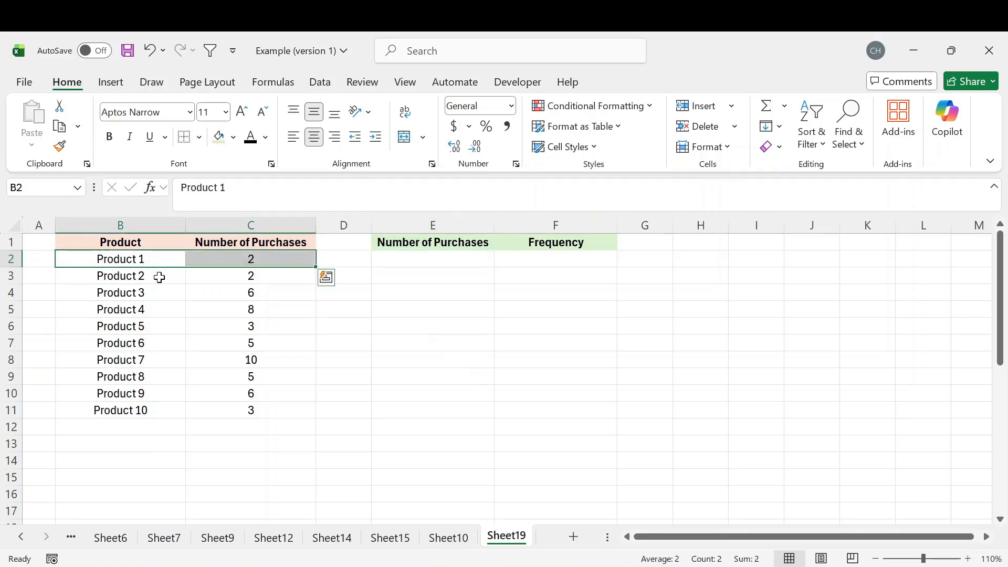
{"action": "left_click_drag", "start_coordinate": [157, 276], "coordinate": [237, 276]}
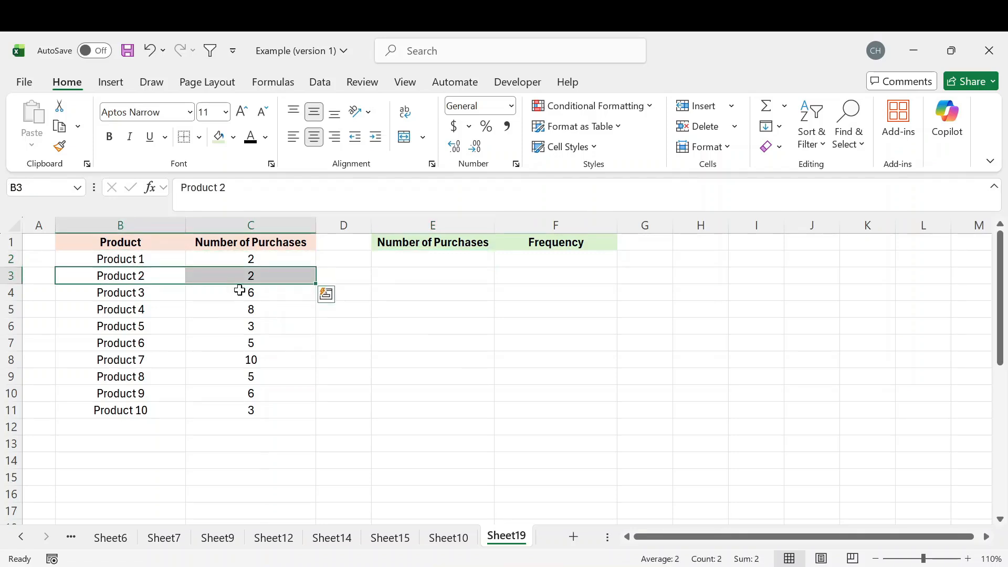
{"action": "left_click_drag", "start_coordinate": [148, 260], "coordinate": [247, 265]}
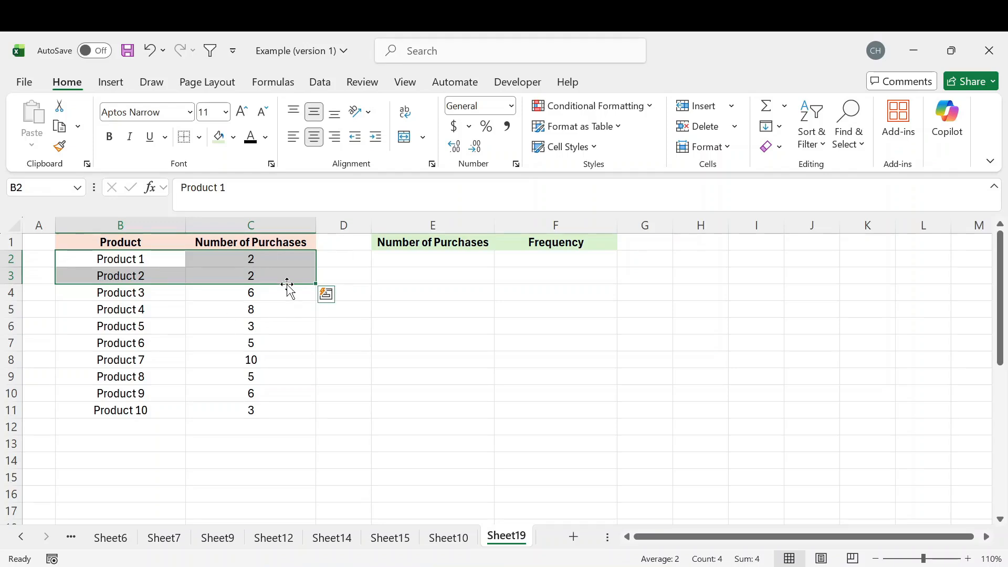
{"action": "left_click", "coordinate": [287, 310]}
Enter 2 as the first bin value in cell E2, under the second Number of Purchases heading
{"action": "left_click_drag", "start_coordinate": [430, 257], "coordinate": [430, 334]}
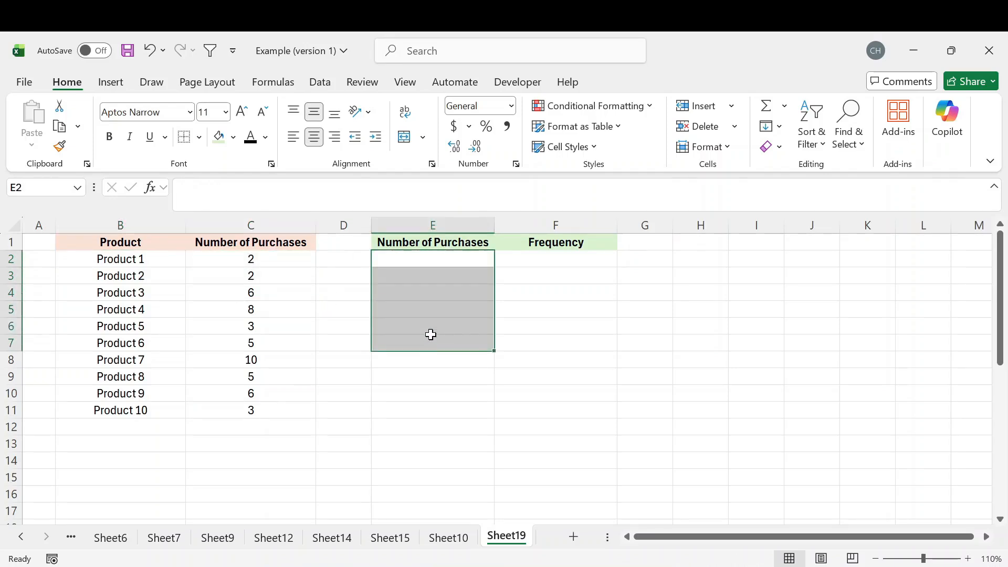
{"action": "left_click", "coordinate": [424, 262]}
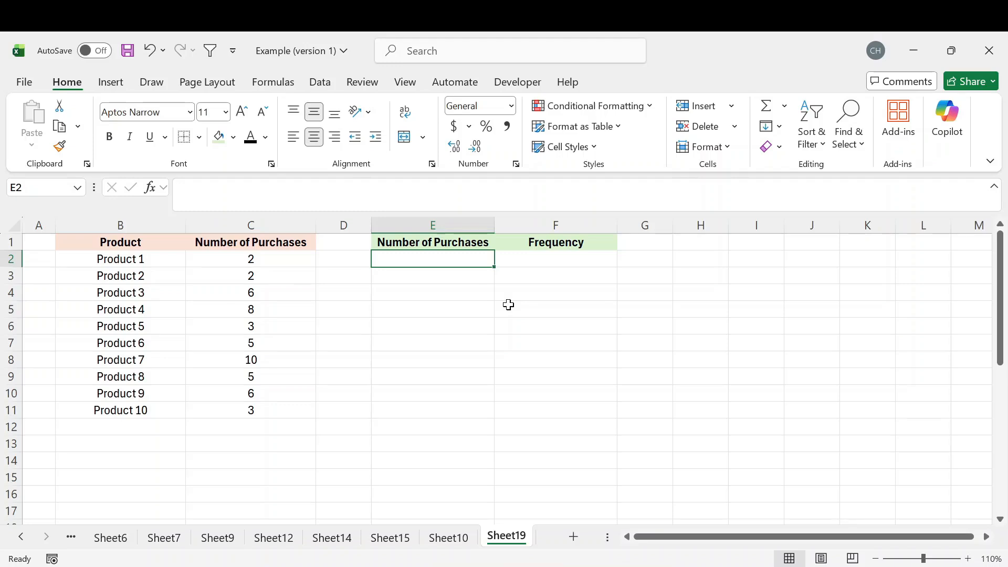
{"action": "type", "text": "2"}
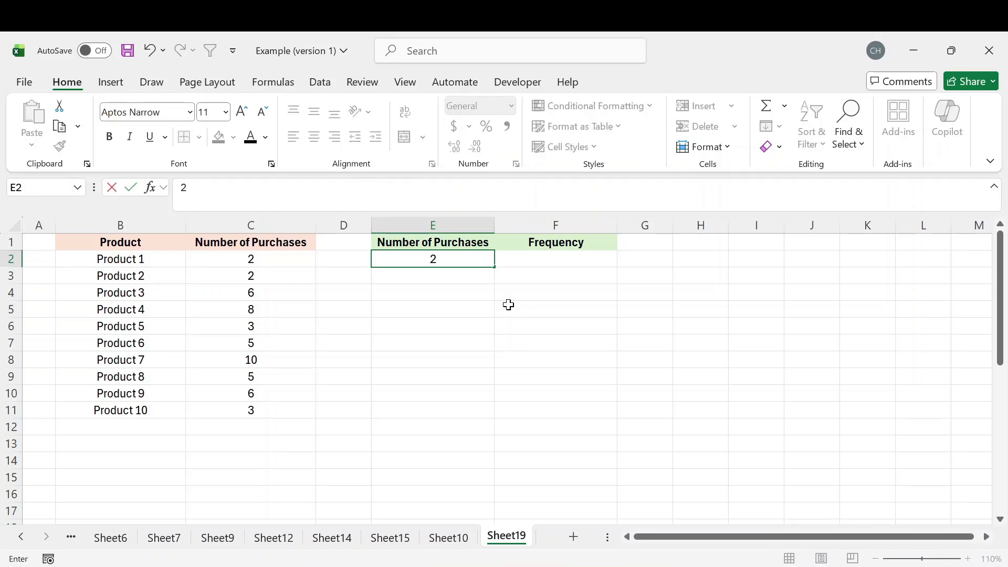
{"action": "key", "text": "Return"}
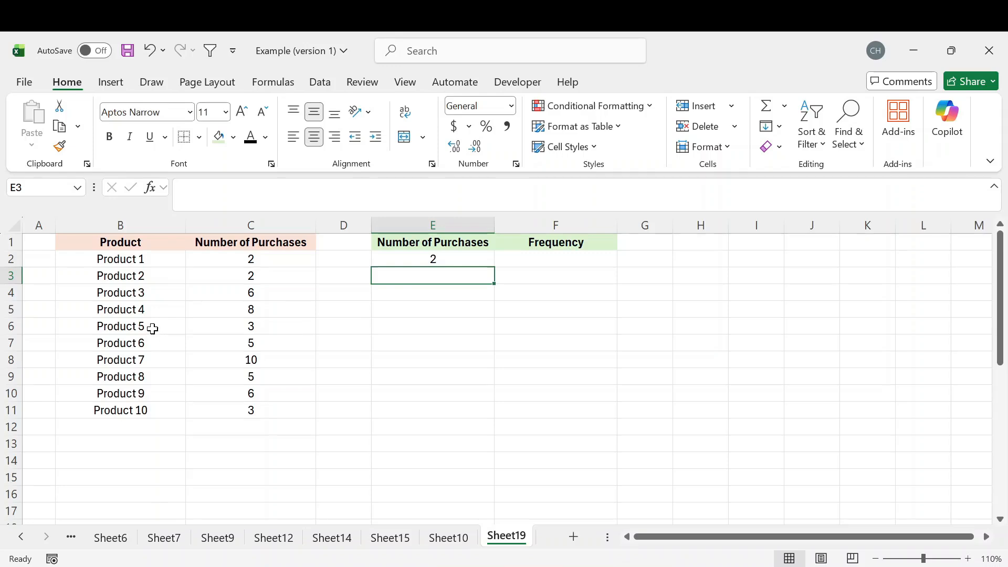
Add the bin values 5 and 10 in cells E3 and E4, below the first bin value
{"action": "left_click_drag", "start_coordinate": [152, 328], "coordinate": [210, 345]}
{"action": "left_click", "coordinate": [174, 344]}
{"action": "left_click_drag", "start_coordinate": [146, 378], "coordinate": [283, 376]}
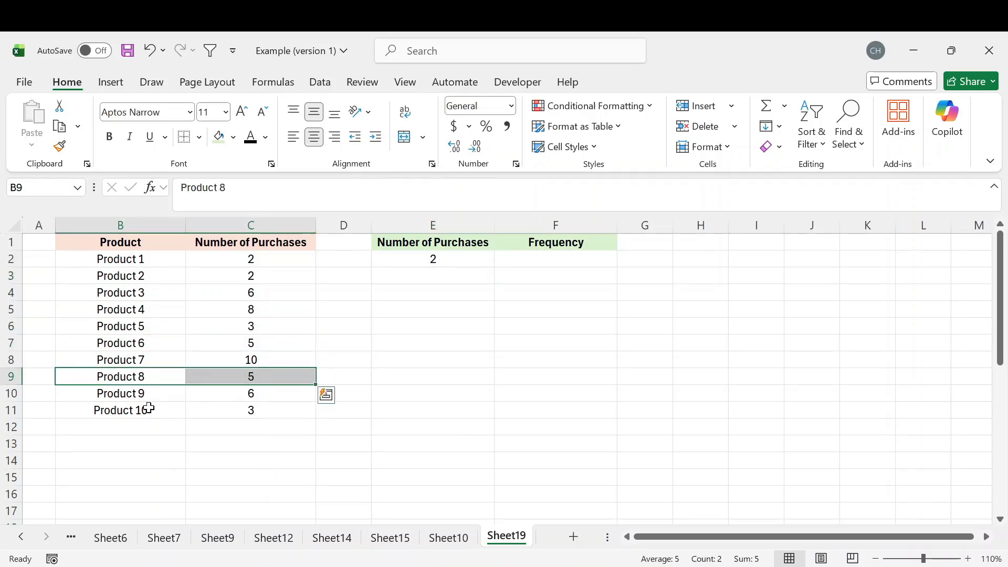
{"action": "left_click_drag", "start_coordinate": [148, 408], "coordinate": [265, 409]}
{"action": "left_click", "coordinate": [421, 280]}
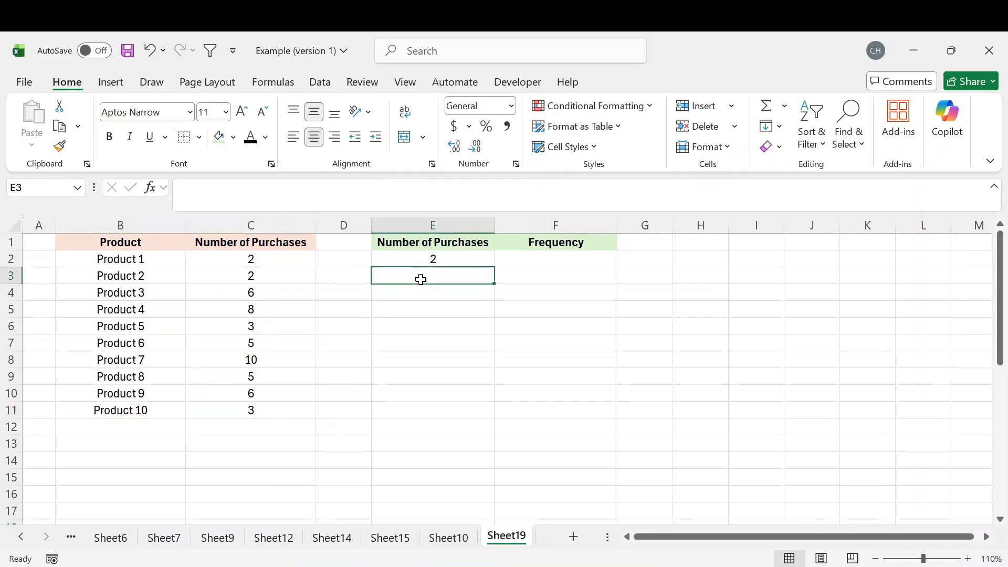
{"action": "type", "text": "5"}
{"action": "key", "text": "Return"}
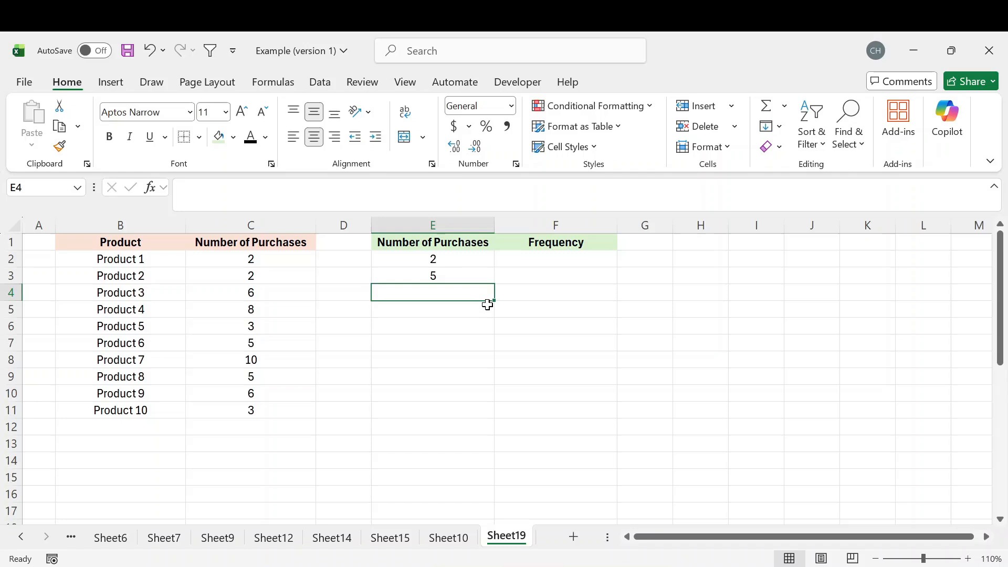
{"action": "type", "text": "10"}
{"action": "left_click_drag", "start_coordinate": [470, 257], "coordinate": [467, 303]}
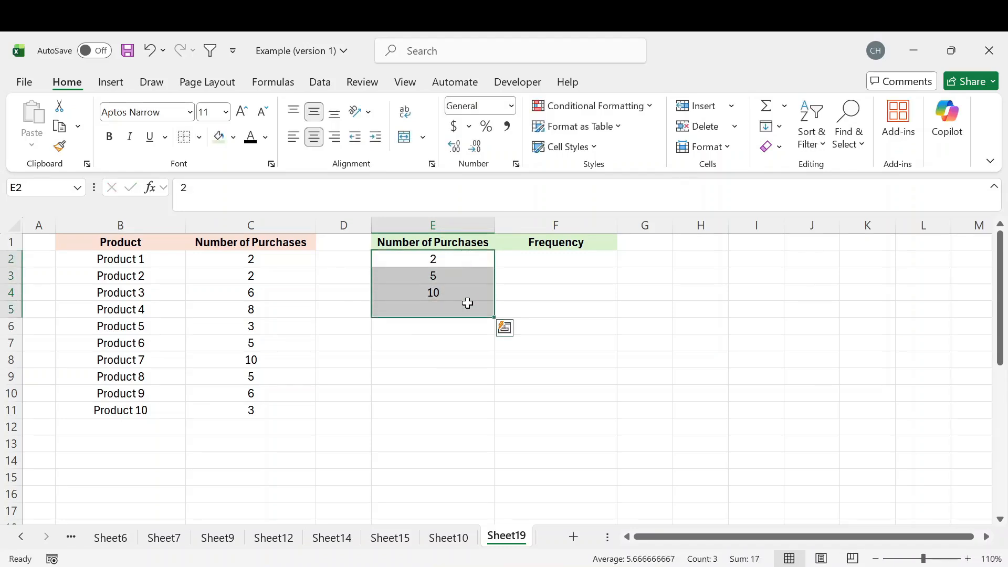
{"action": "left_click", "coordinate": [436, 255]}
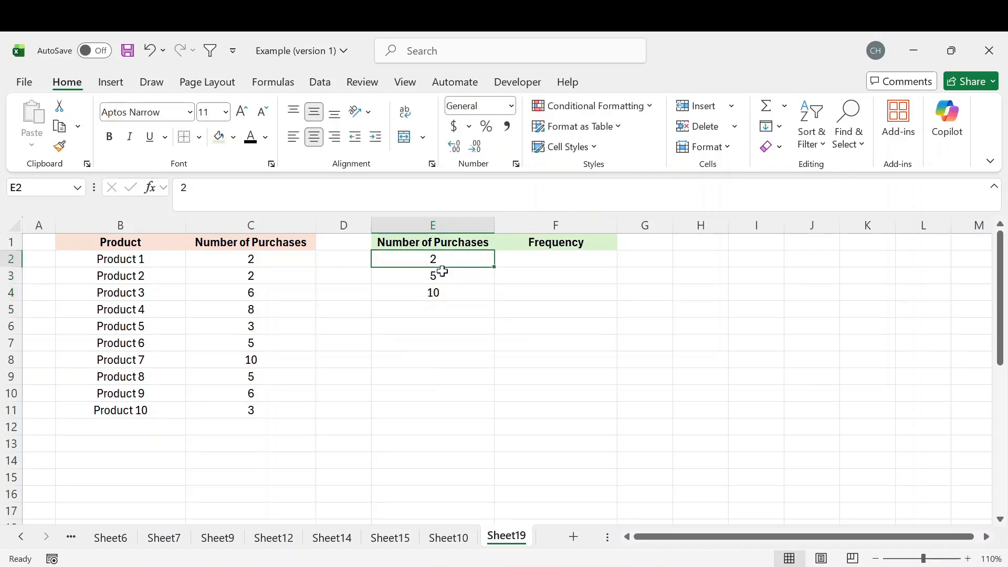
{"action": "left_click", "coordinate": [444, 276]}
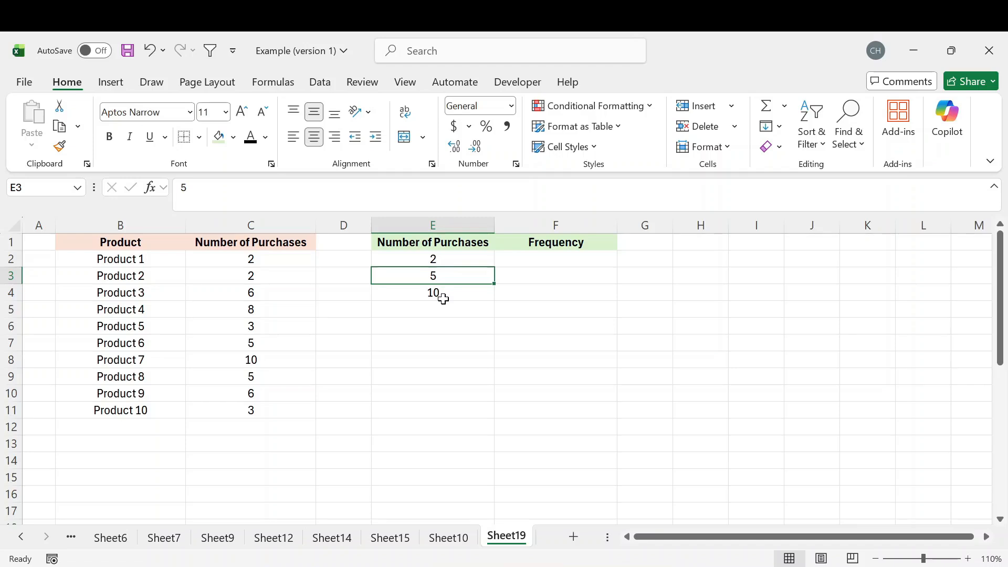
Enter the formula =FREQUENCY(C2:C11,E2:E4) in cell F2 to count the products in each purchase bin
{"action": "left_click", "coordinate": [559, 263]}
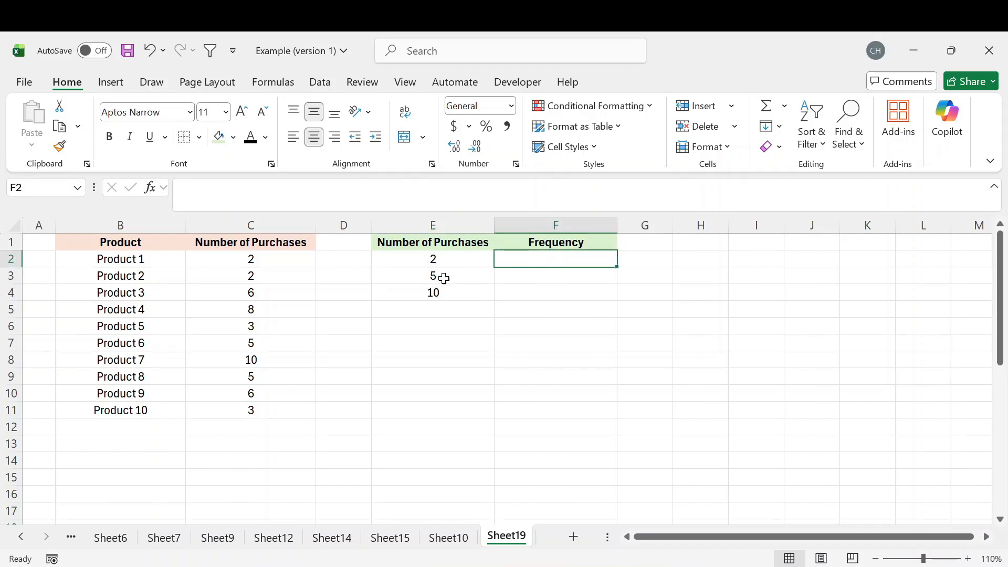
{"action": "type", "text": "=fr"}
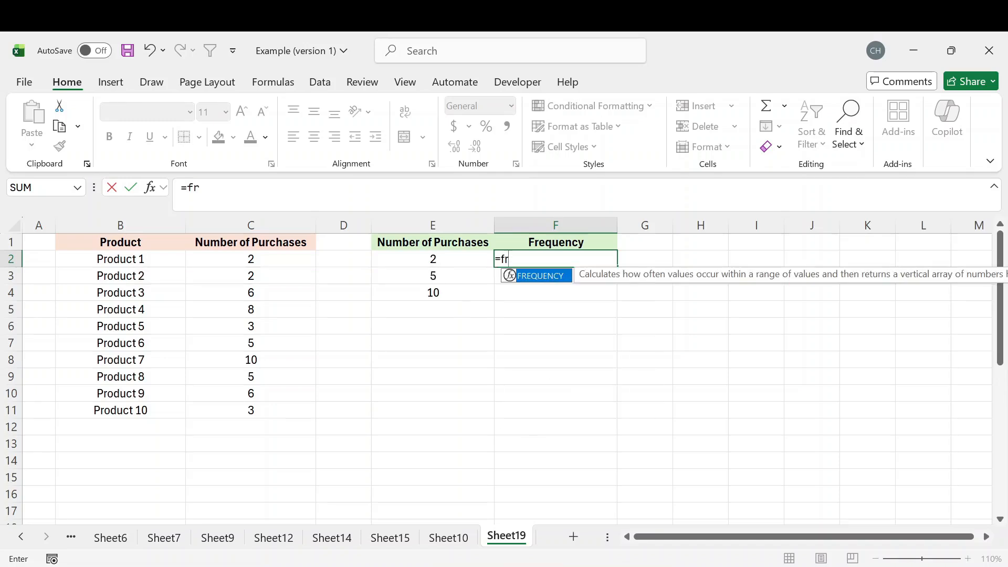
{"action": "key", "text": "Tab"}
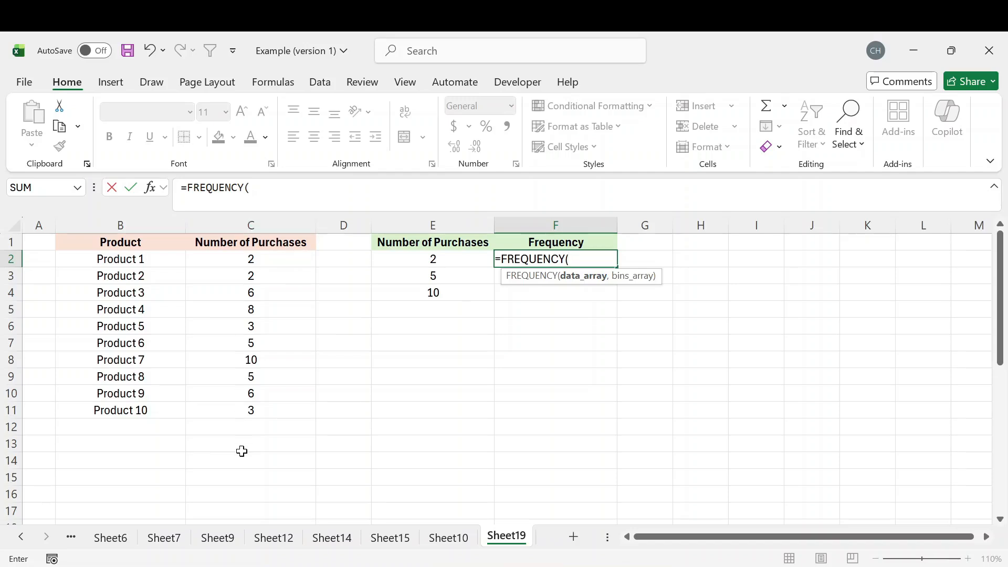
{"action": "left_click", "coordinate": [252, 216]}
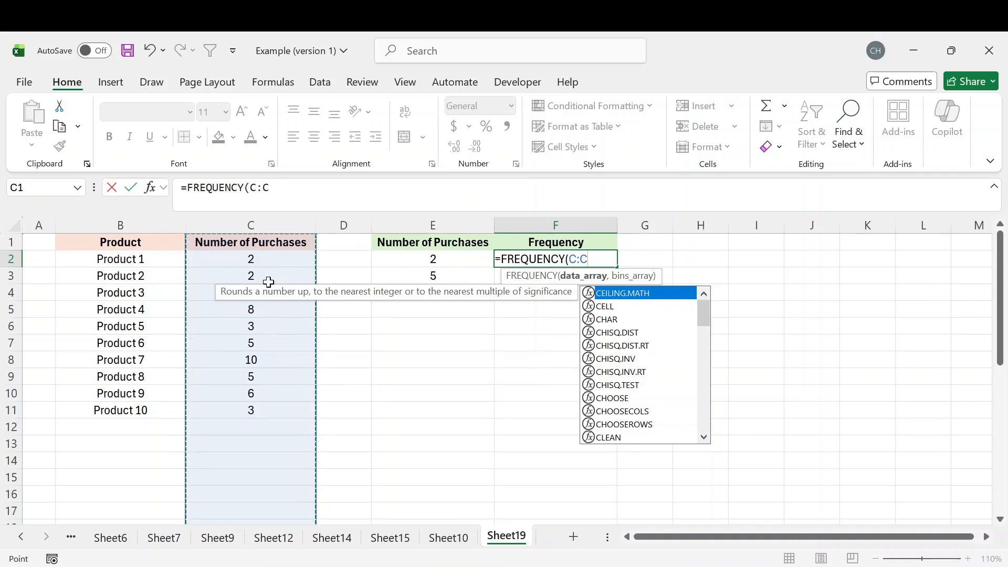
{"action": "left_click_drag", "start_coordinate": [259, 261], "coordinate": [263, 407]}
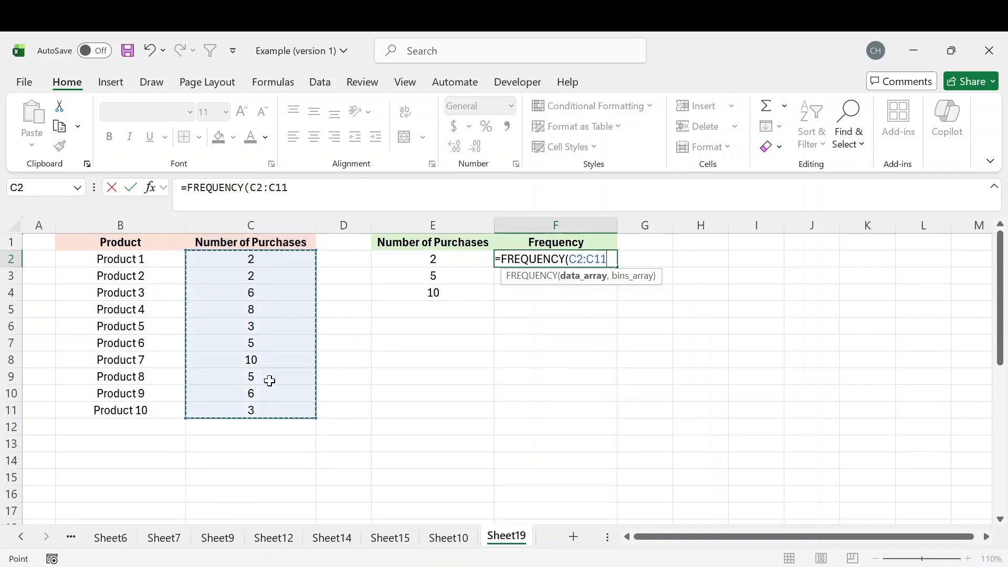
{"action": "type", "text": ","}
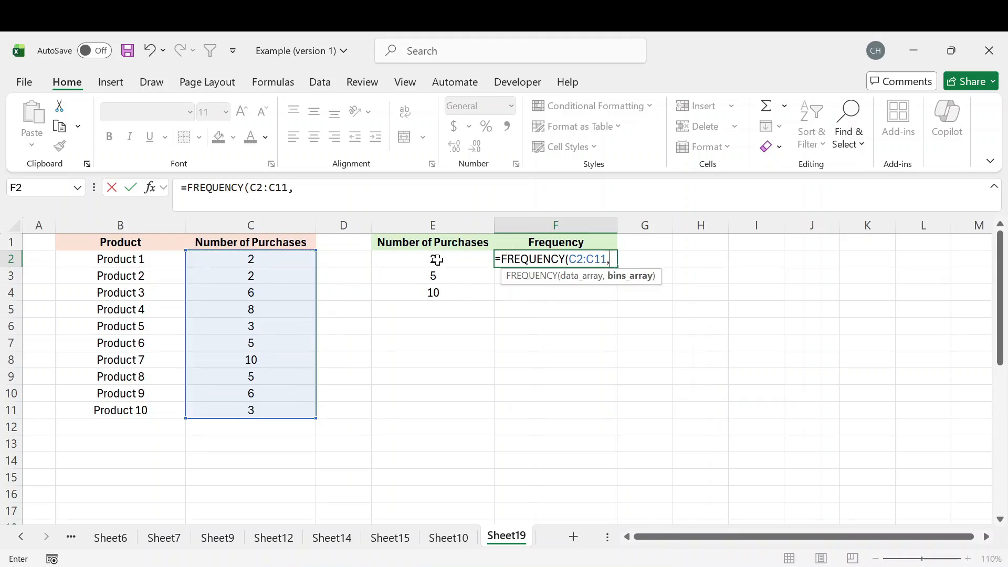
{"action": "left_click_drag", "start_coordinate": [455, 259], "coordinate": [452, 297]}
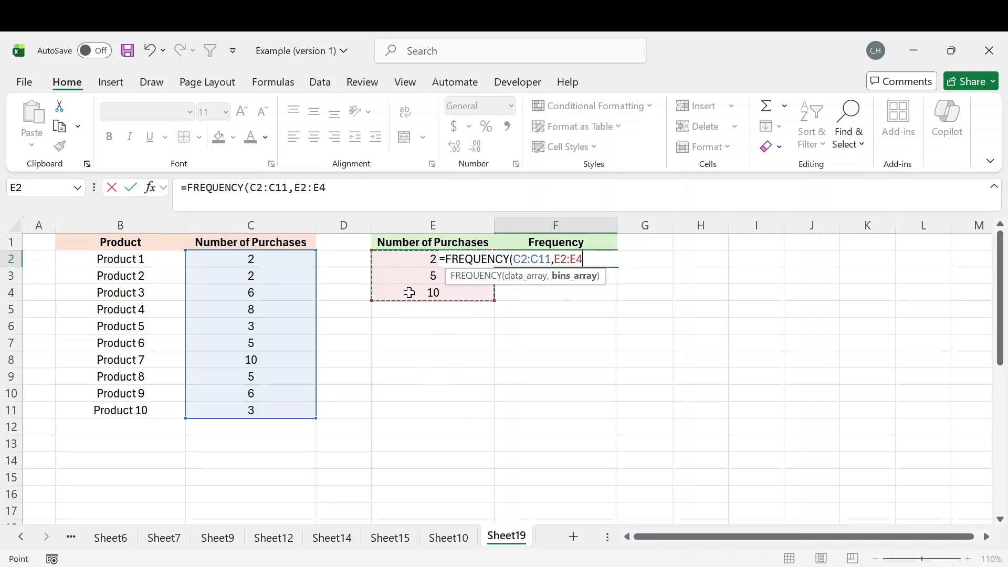
{"action": "type", "text": ")"}
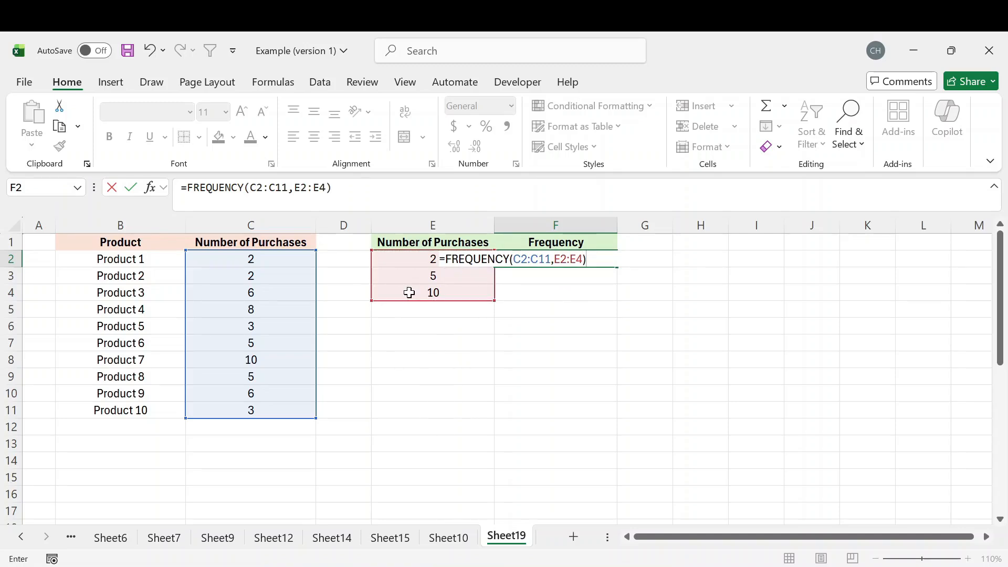
{"action": "key", "text": "Return"}
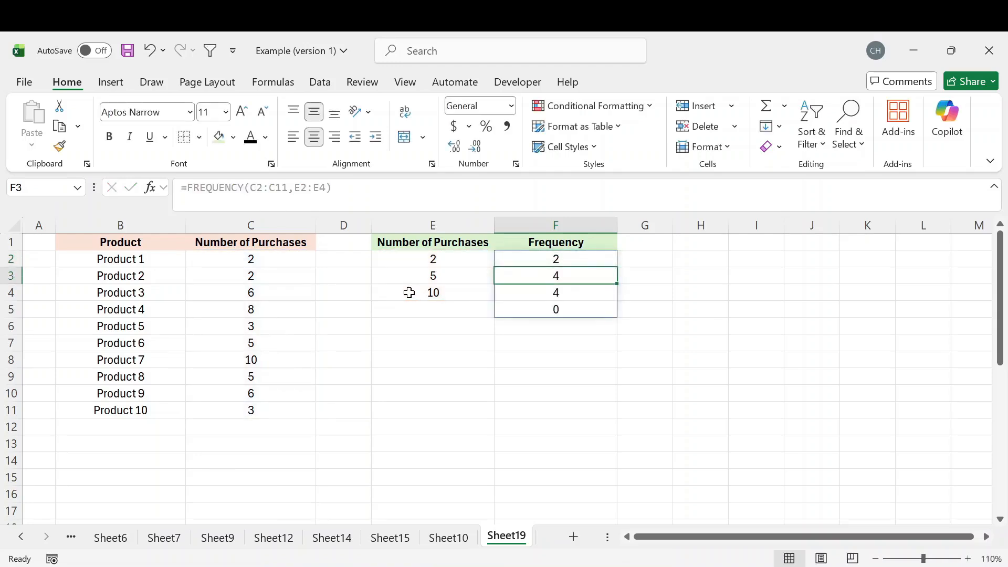
Check the Frequency results for the bins 2 and 5 against the matching product rows in the data table
{"action": "left_click", "coordinate": [620, 342]}
{"action": "left_click_drag", "start_coordinate": [584, 263], "coordinate": [581, 306]}
{"action": "left_click", "coordinate": [676, 295]}
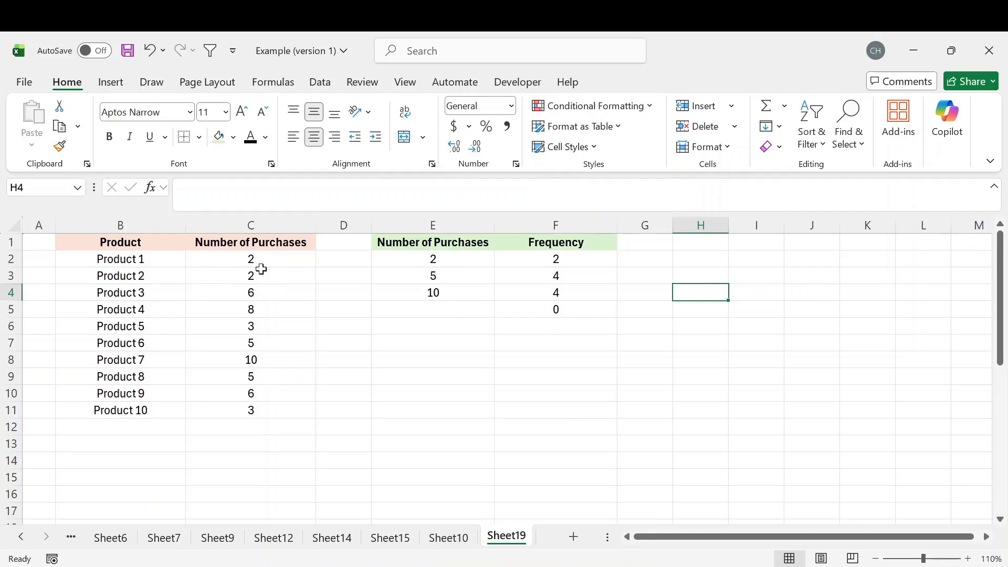
{"action": "left_click_drag", "start_coordinate": [259, 263], "coordinate": [266, 279]}
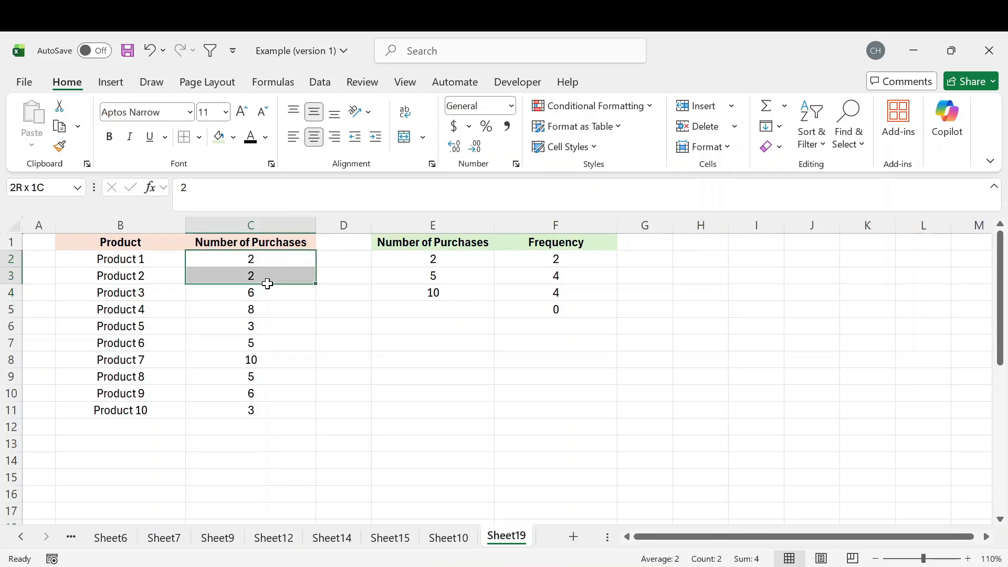
{"action": "left_click_drag", "start_coordinate": [154, 266], "coordinate": [252, 278]}
{"action": "left_click", "coordinate": [556, 263]}
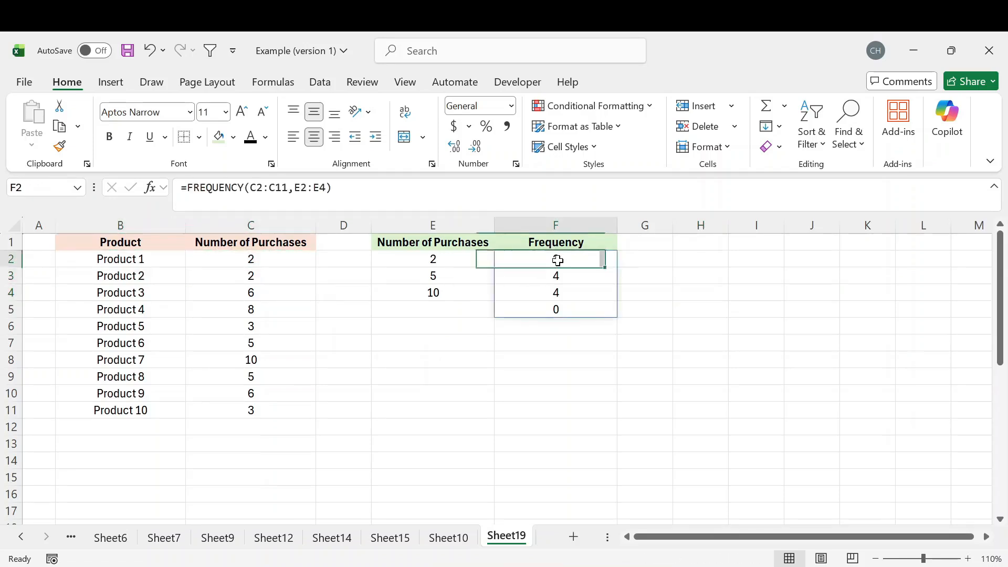
{"action": "left_click", "coordinate": [450, 281]}
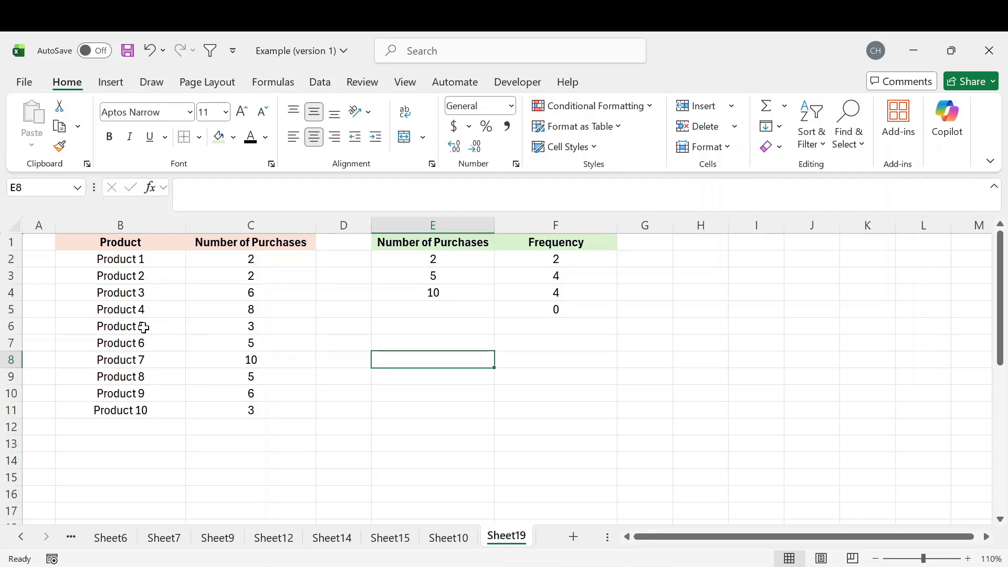
{"action": "left_click_drag", "start_coordinate": [144, 327], "coordinate": [252, 326]}
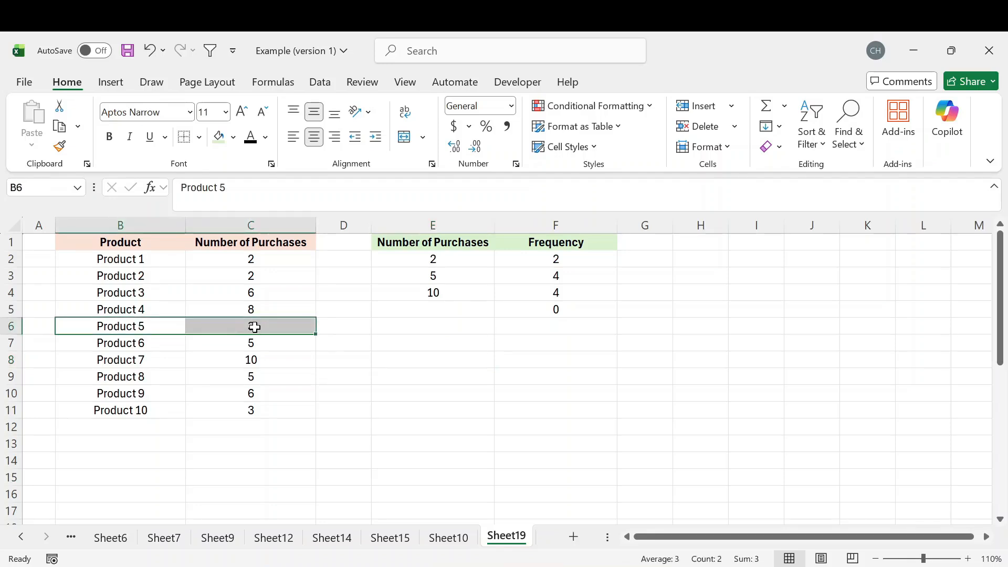
{"action": "left_click_drag", "start_coordinate": [160, 345], "coordinate": [242, 345]}
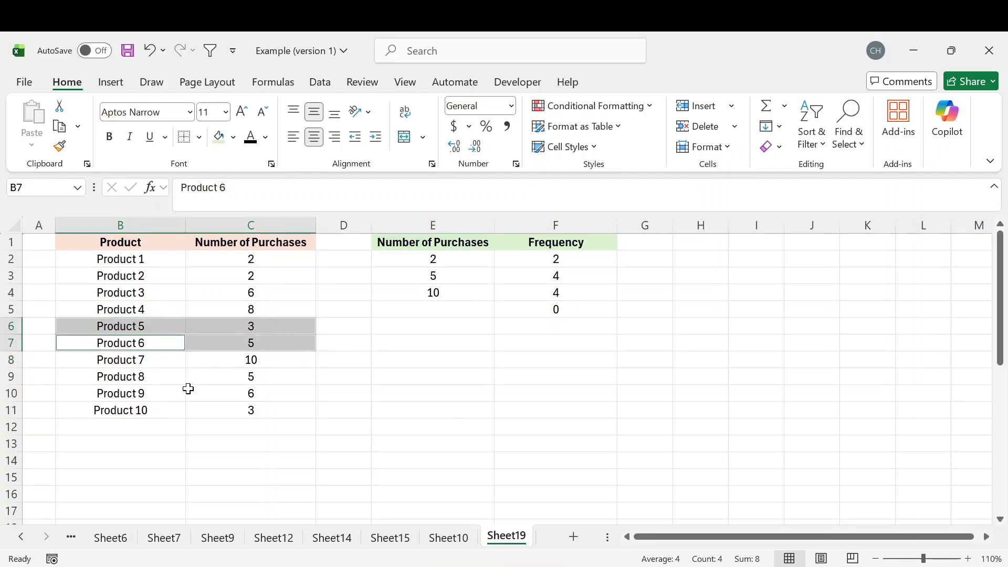
{"action": "left_click_drag", "start_coordinate": [157, 379], "coordinate": [244, 378]}
{"action": "left_click_drag", "start_coordinate": [151, 412], "coordinate": [244, 412]}
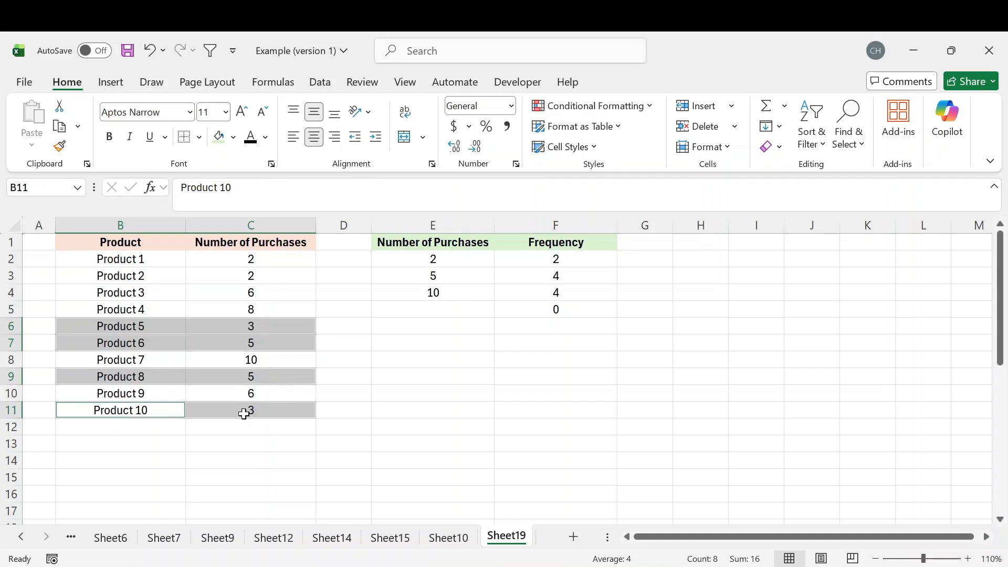
{"action": "left_click", "coordinate": [556, 278]}
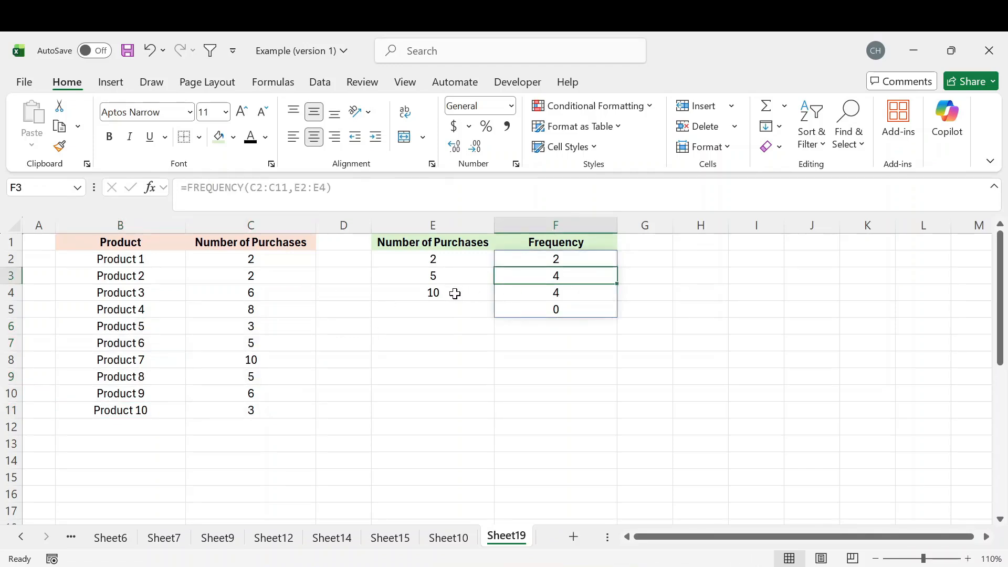
Change the number of purchases for Product 7 in cell C8 to 11, above the highest bin value
{"action": "left_click_drag", "start_coordinate": [455, 293], "coordinate": [546, 292]}
{"action": "left_click", "coordinate": [561, 292]}
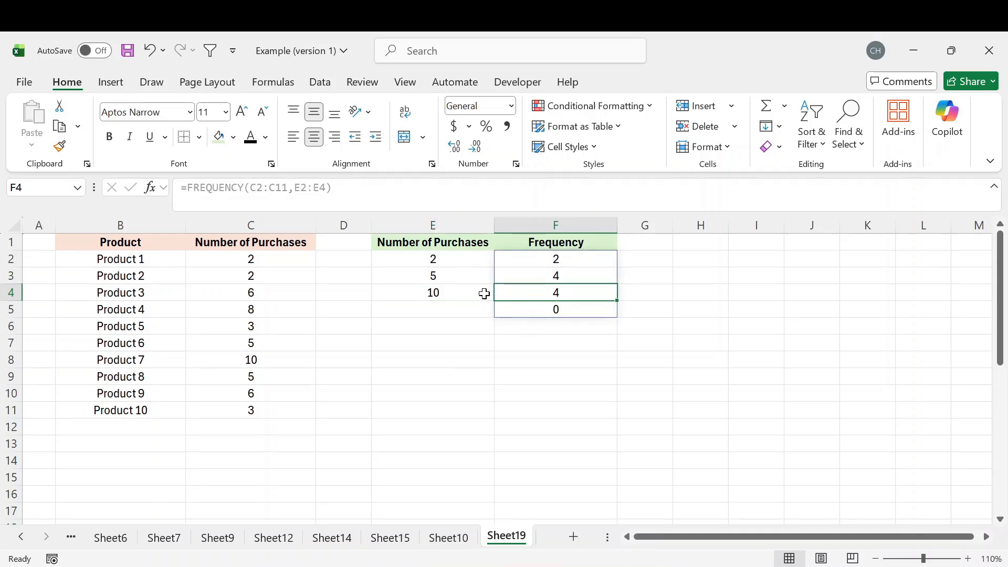
{"action": "left_click", "coordinate": [433, 292]}
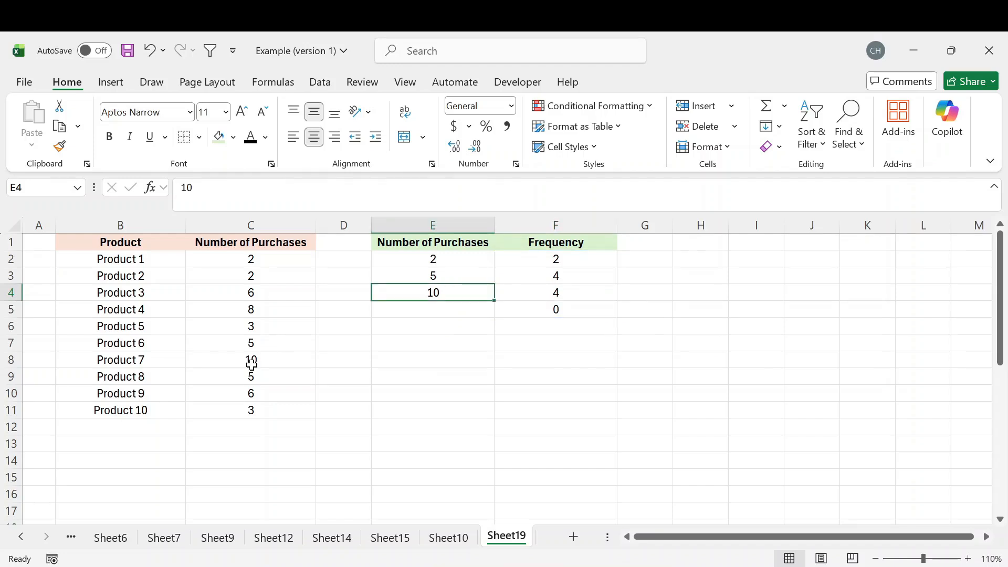
{"action": "left_click", "coordinate": [251, 361]}
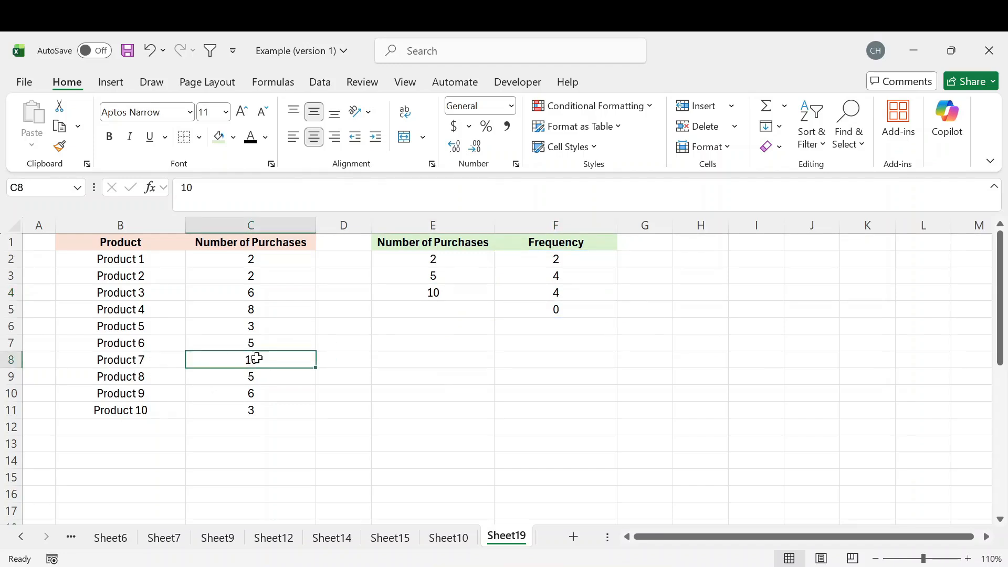
{"action": "type", "text": "11"}
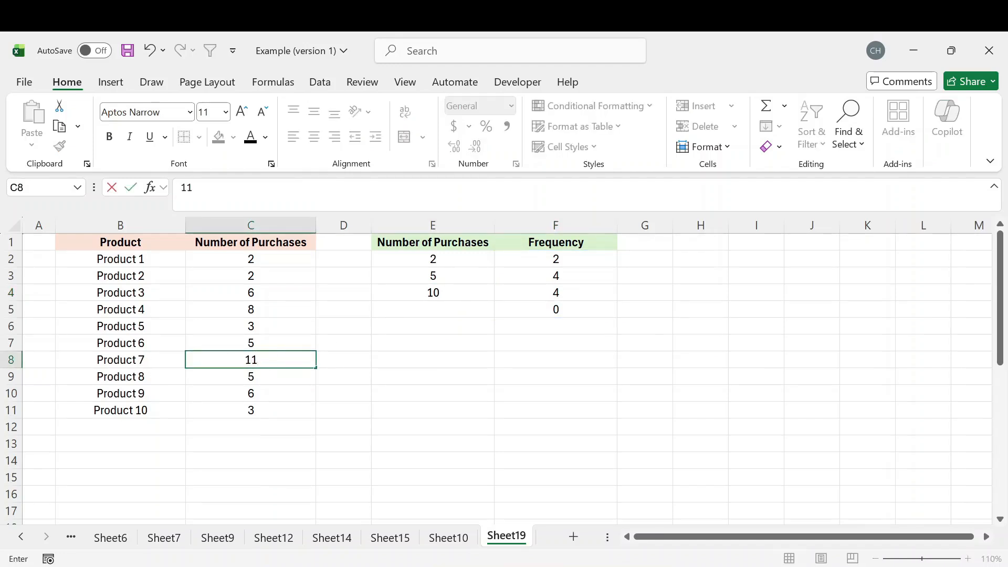
{"action": "key", "text": "Return"}
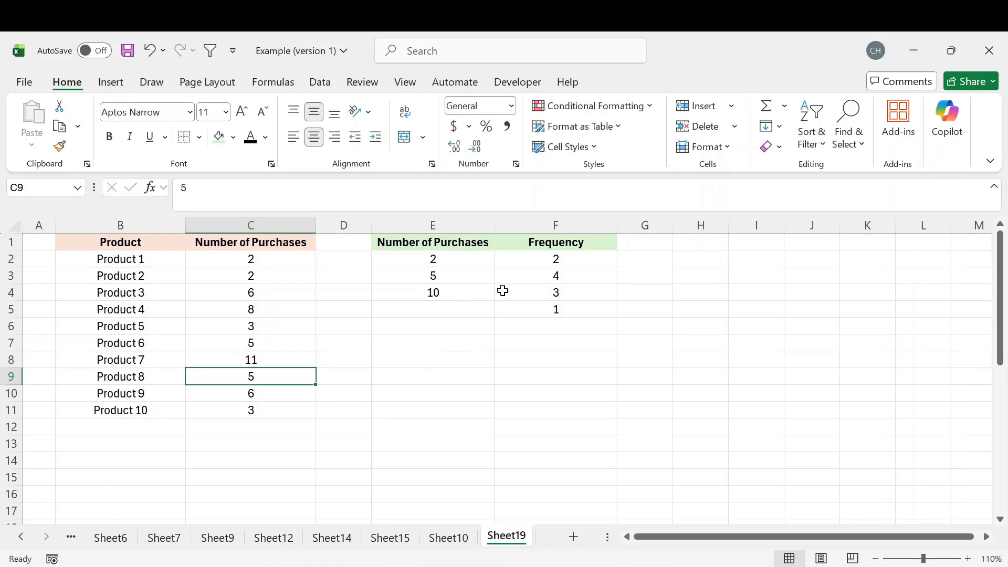
Check the Frequency results for the bin 10 and for the overflow row below it, which has no bin value
{"action": "left_click_drag", "start_coordinate": [462, 298], "coordinate": [531, 298]}
{"action": "left_click", "coordinate": [572, 289]}
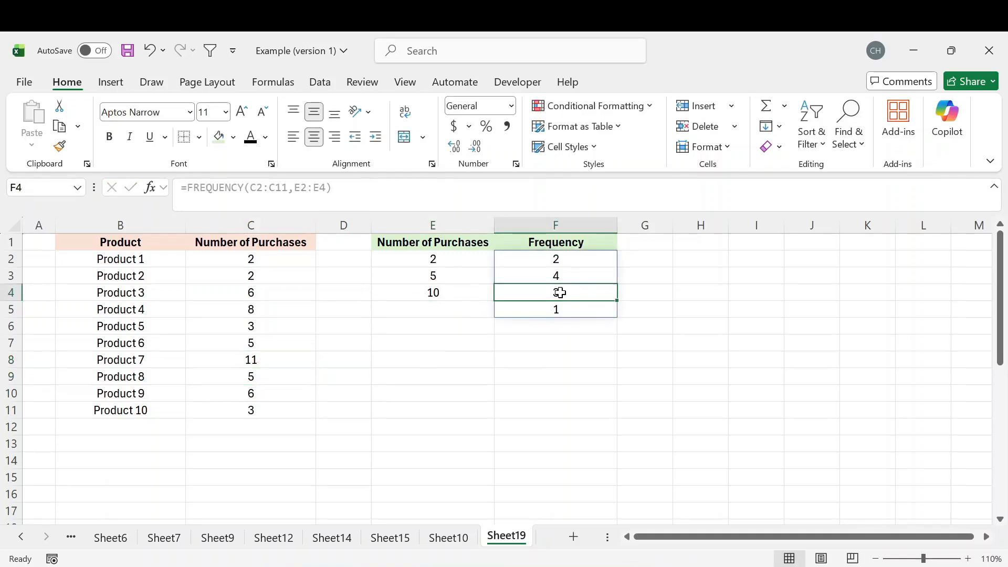
{"action": "left_click", "coordinate": [558, 308]}
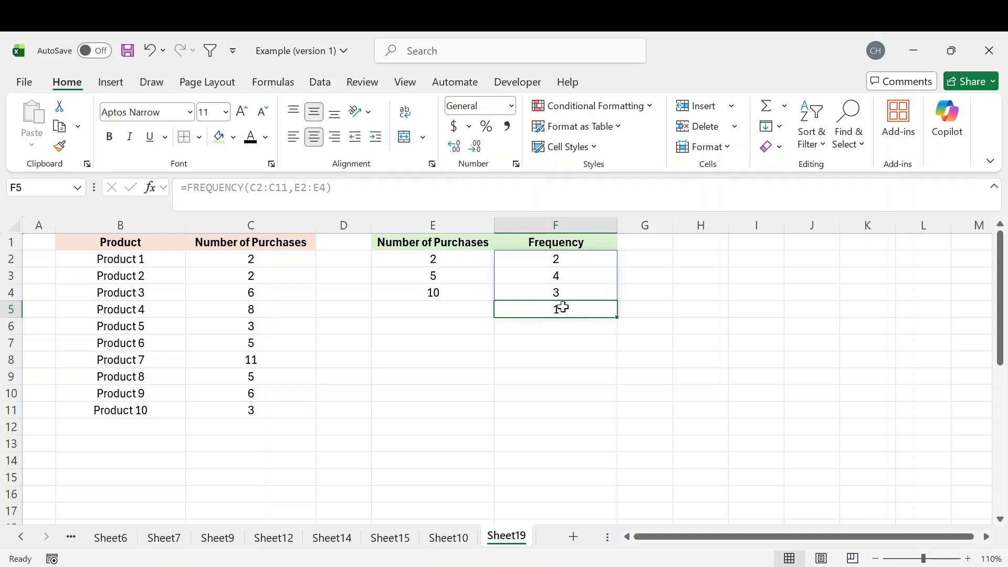
{"action": "left_click", "coordinate": [441, 309]}
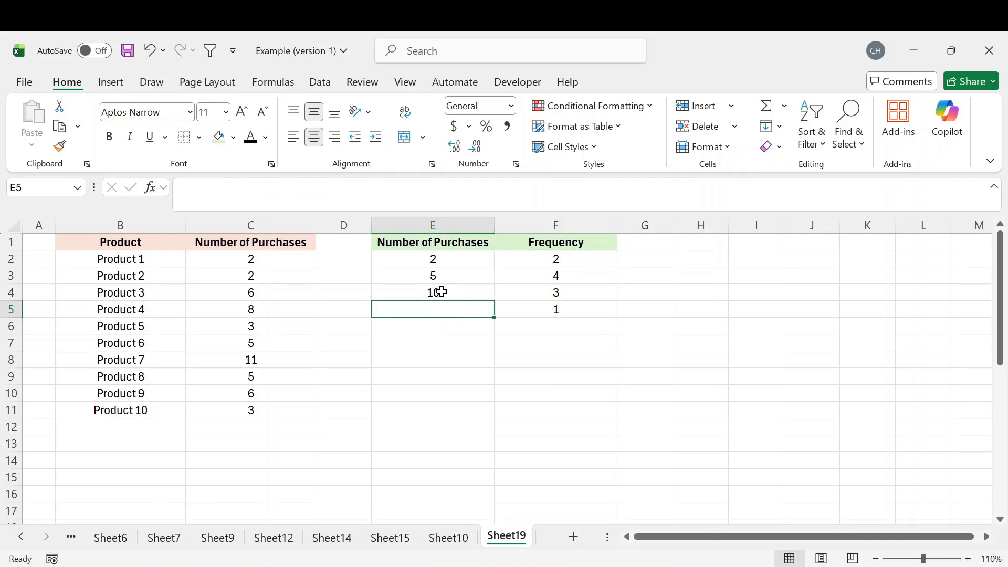
{"action": "left_click", "coordinate": [441, 292]}
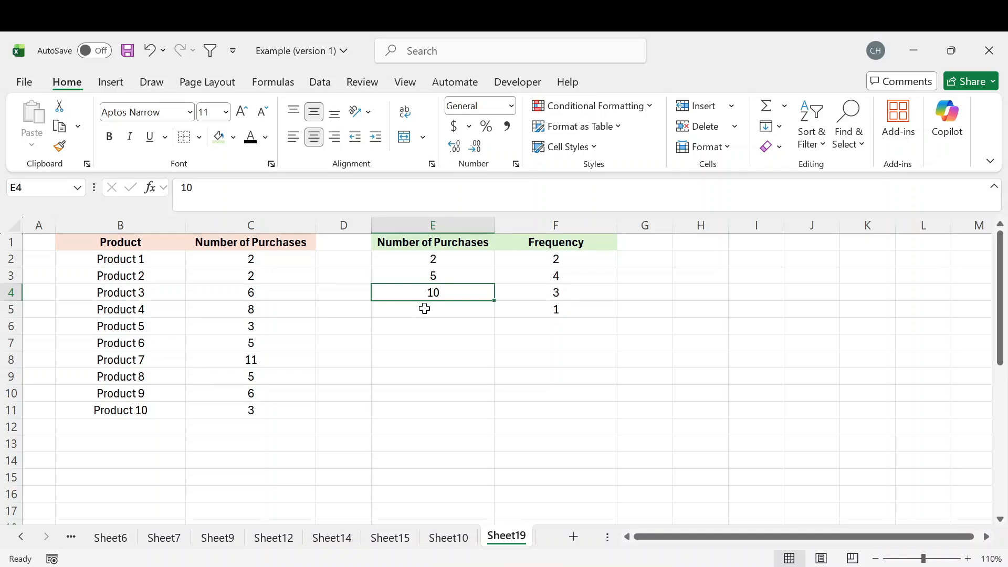
{"action": "left_click", "coordinate": [424, 309]}
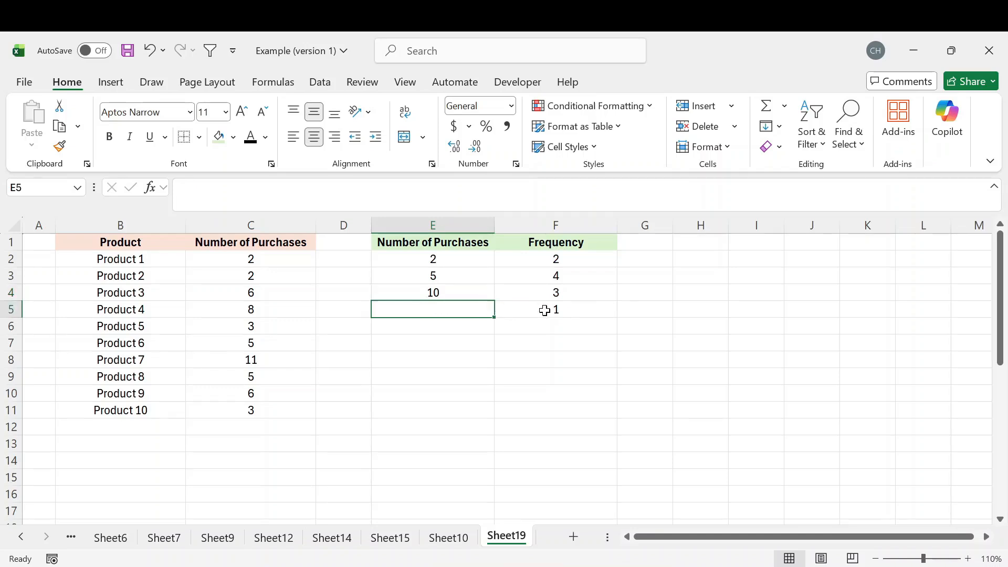
{"action": "left_click_drag", "start_coordinate": [544, 310], "coordinate": [432, 316]}
{"action": "left_click", "coordinate": [435, 323]}
Replace the bin values with the consecutive series 1 to 11 in cells E2:E12
{"action": "left_click", "coordinate": [453, 258]}
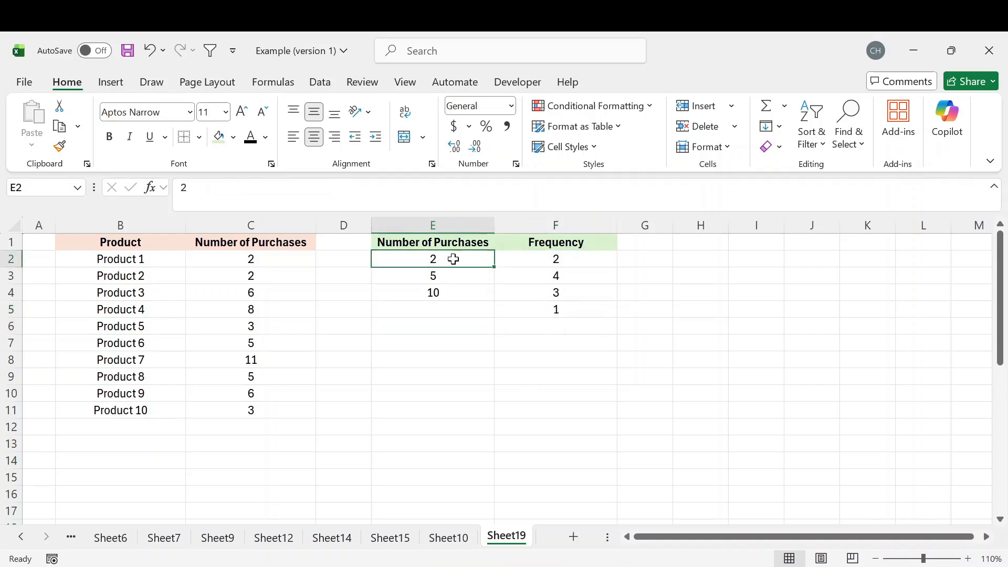
{"action": "type", "text": "1"}
{"action": "key", "text": "Return"}
{"action": "type", "text": "2"}
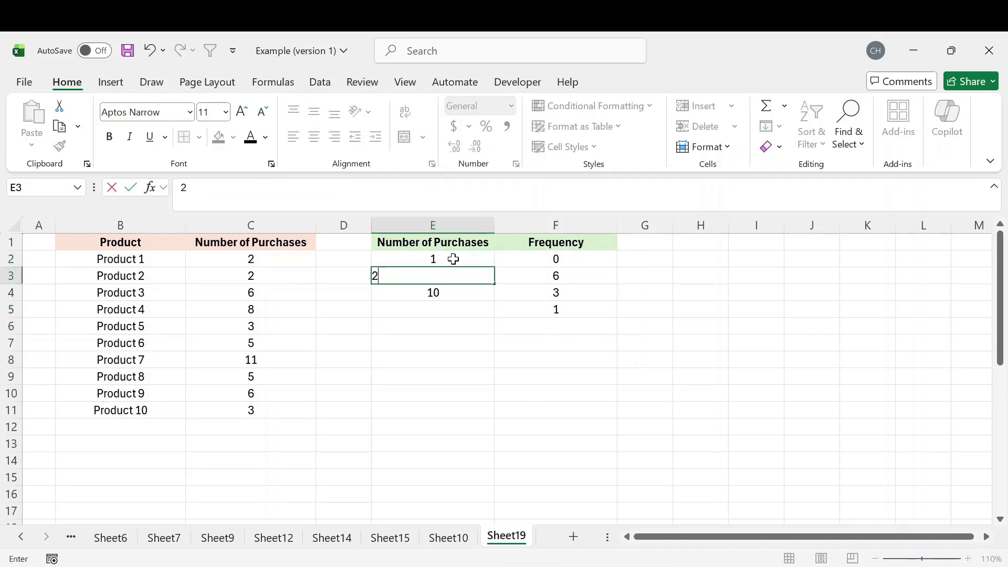
{"action": "key", "text": "Return"}
{"action": "type", "text": "3"}
{"action": "key", "text": "Return"}
{"action": "type", "text": "4"}
{"action": "key", "text": "Return"}
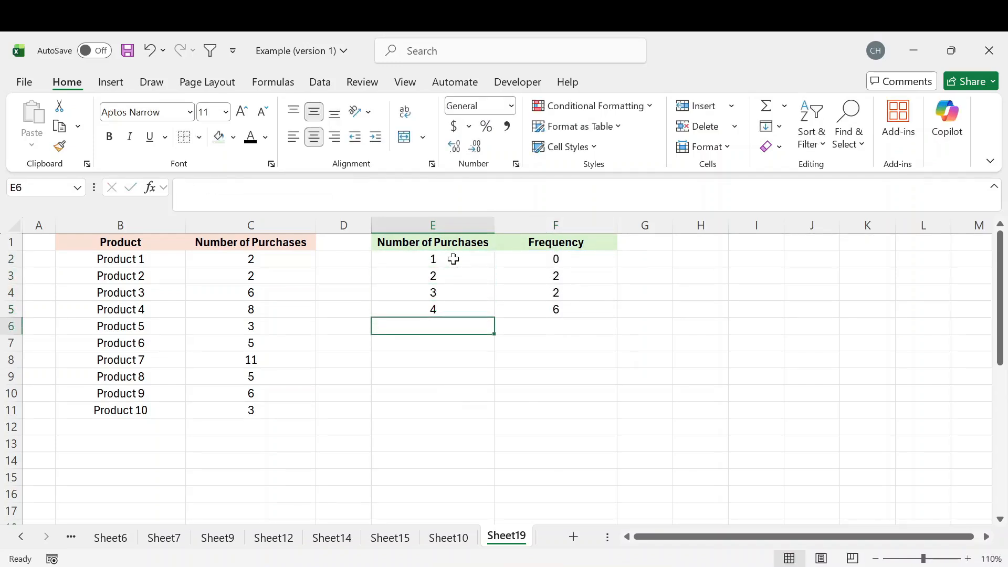
{"action": "type", "text": "5"}
{"action": "key", "text": "Return"}
{"action": "left_click_drag", "start_coordinate": [453, 259], "coordinate": [489, 428]}
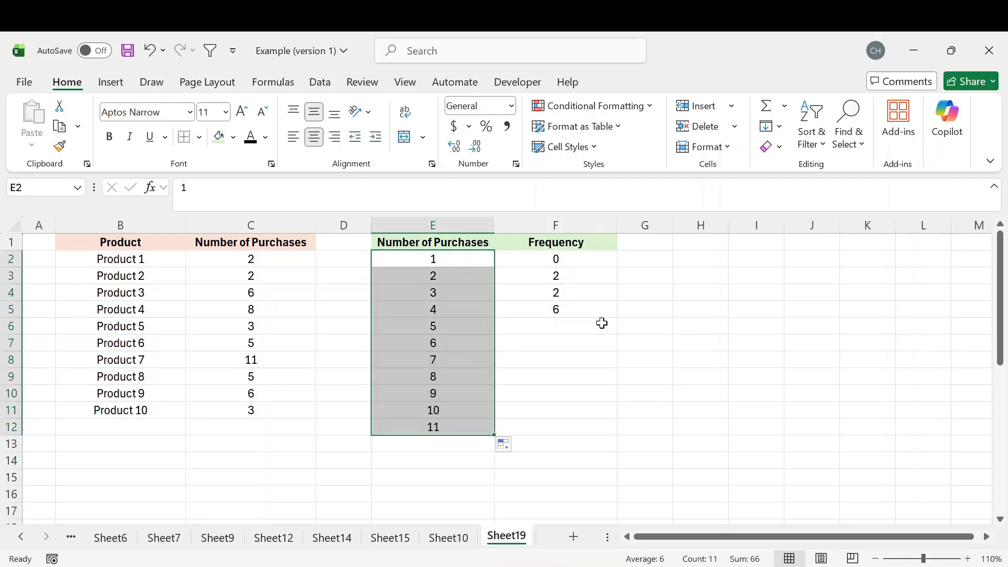
Extend the bins range of the formula in F2 so it reads =FREQUENCY(C2:C11,E2:E12)
{"action": "left_click", "coordinate": [572, 257]}
{"action": "double_click", "coordinate": [572, 257]}
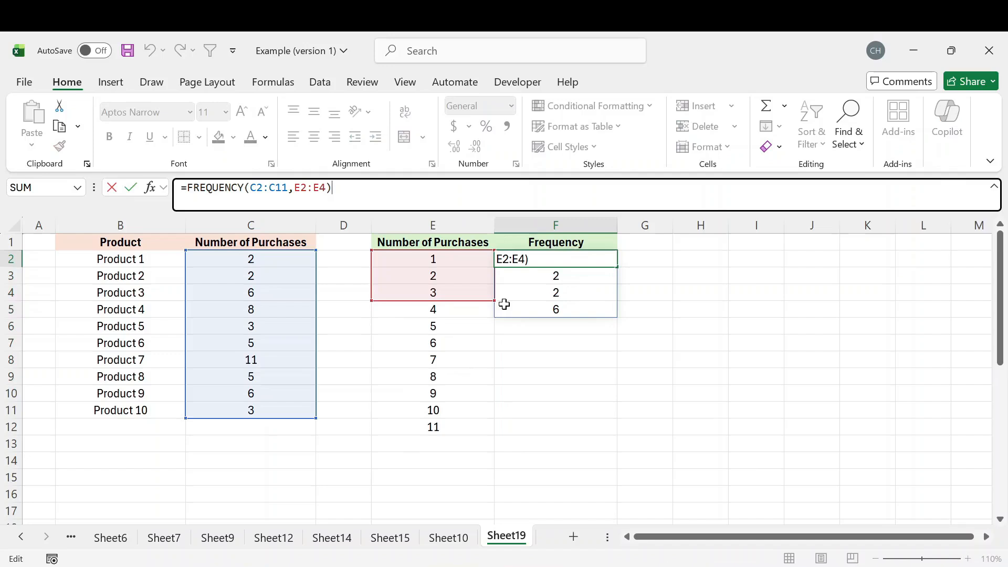
{"action": "left_click_drag", "start_coordinate": [493, 299], "coordinate": [484, 427]}
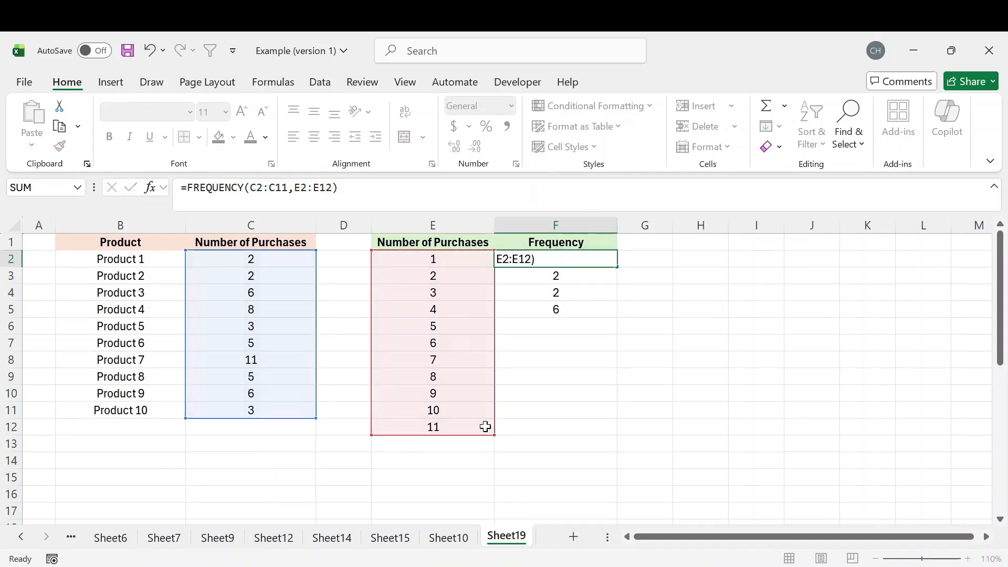
{"action": "key", "text": "Return"}
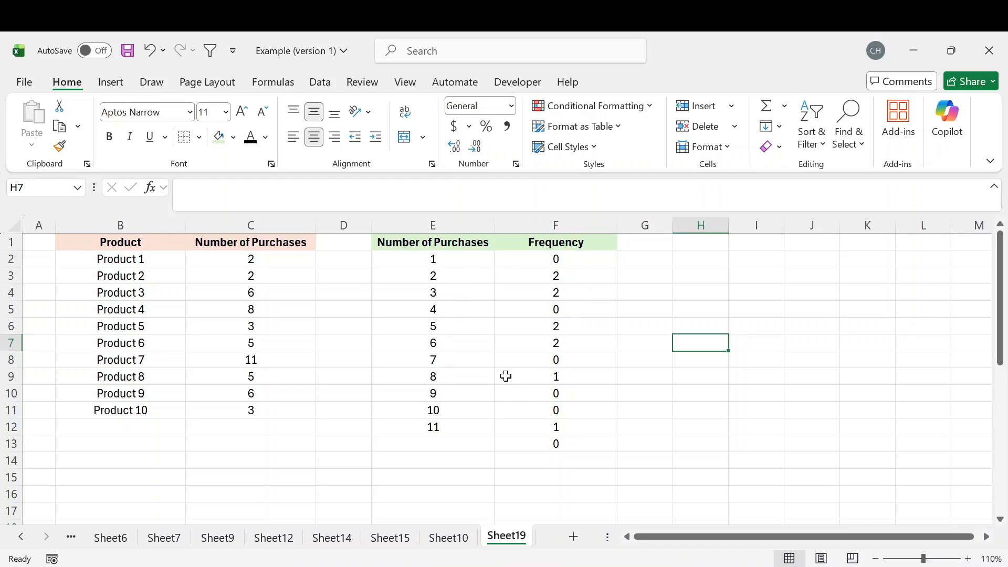
Review the Frequency results for the bins 8 and 5 in the expanded frequency table
{"action": "left_click_drag", "start_coordinate": [459, 382], "coordinate": [515, 382]}
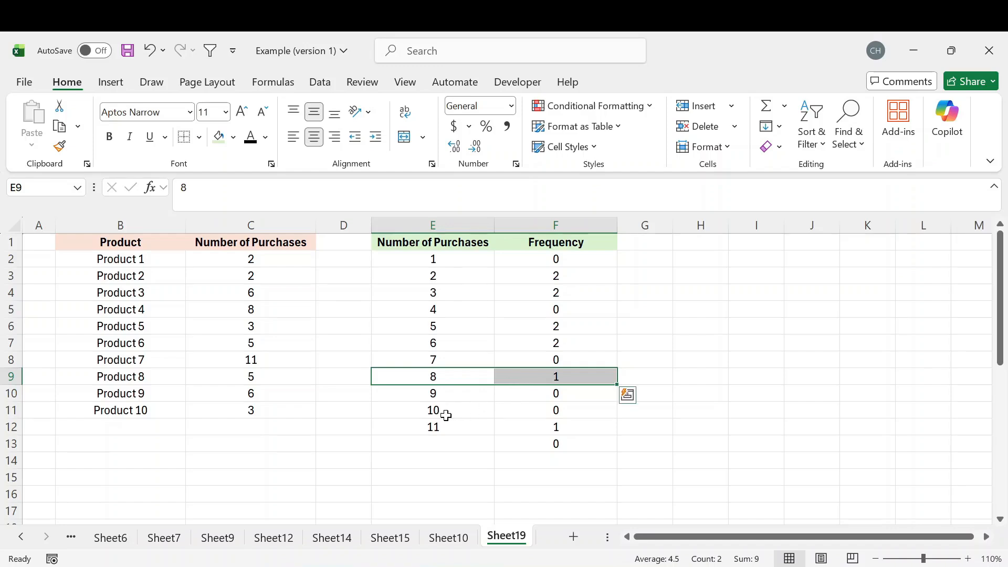
{"action": "left_click_drag", "start_coordinate": [455, 330], "coordinate": [559, 330]}
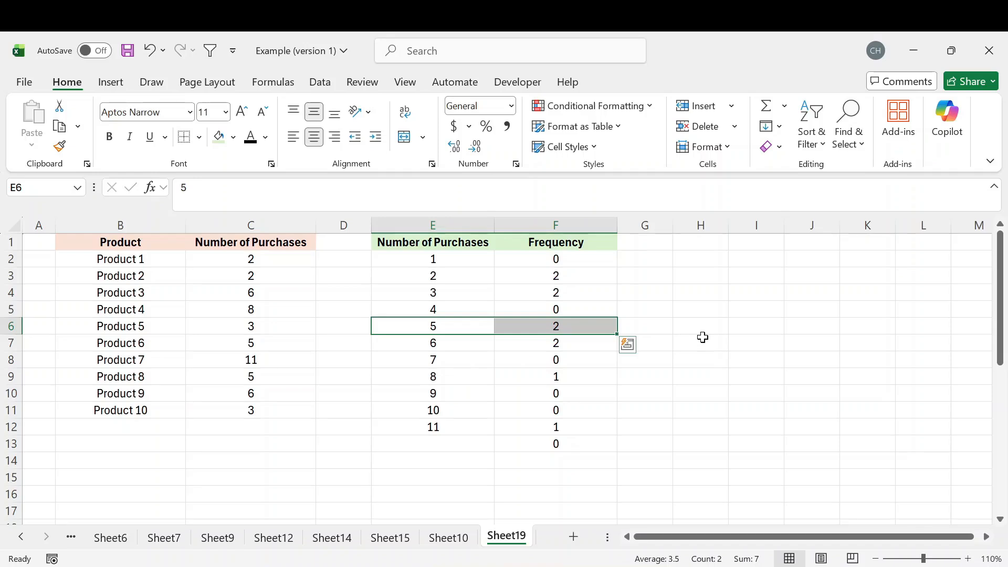
{"action": "left_click", "coordinate": [713, 263]}
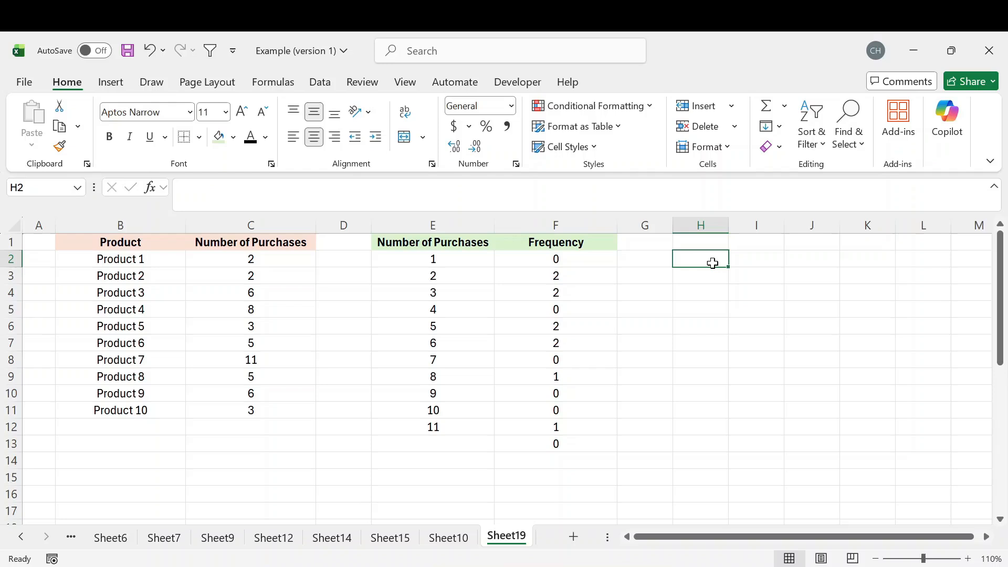